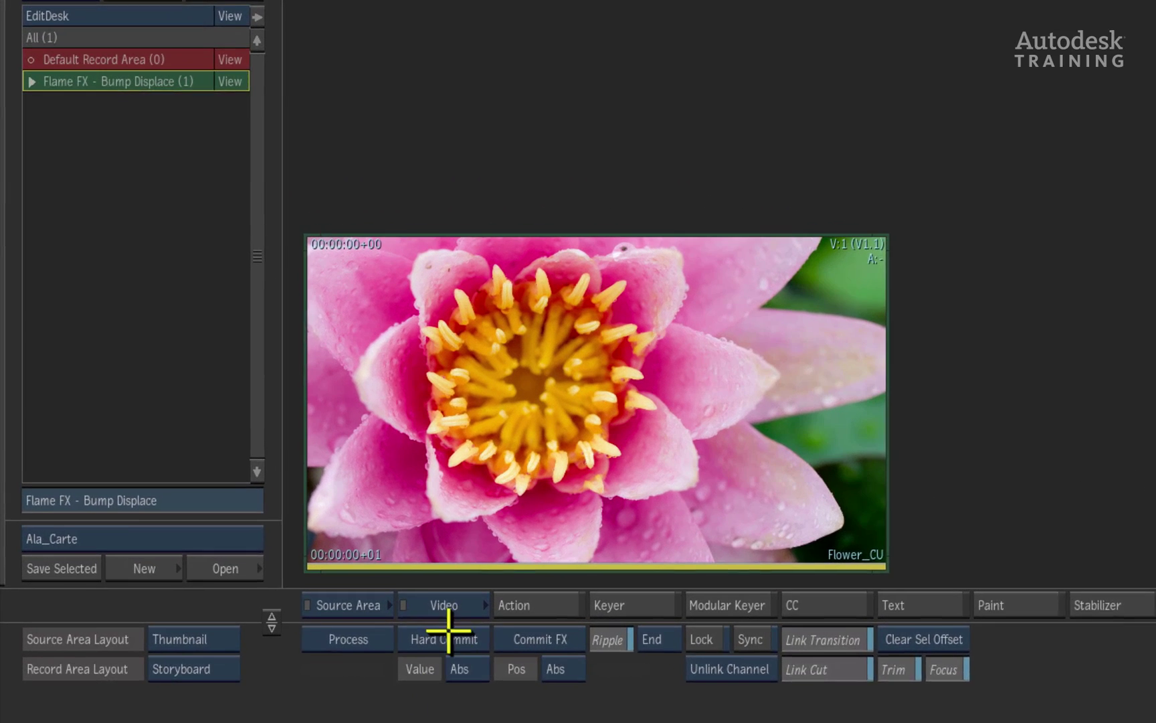
Switch the effects category list to the Flame FX tool set.
left_click(450, 605)
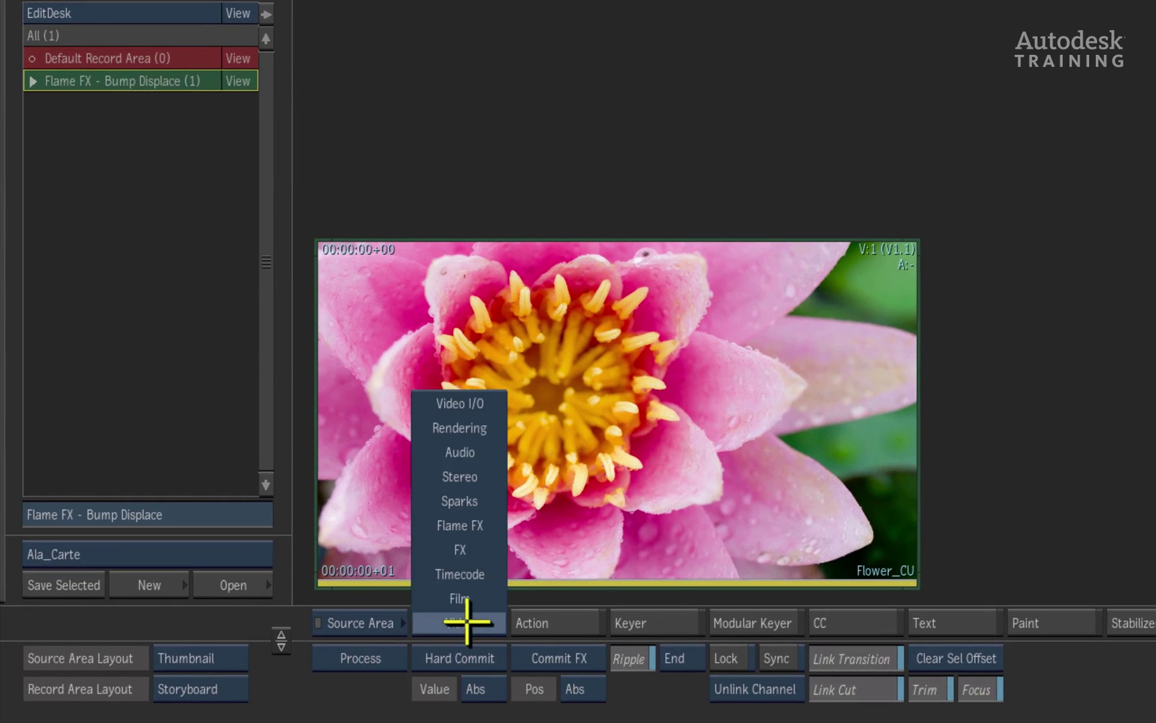
left_click(475, 525)
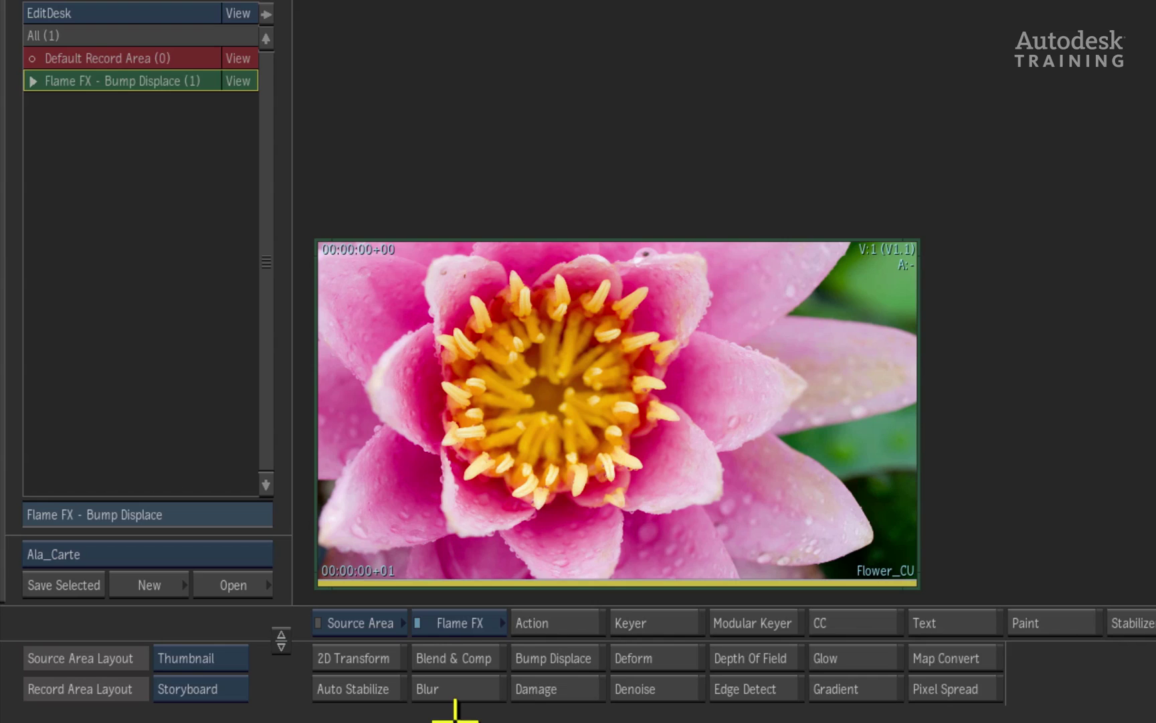
Apply Bump Displace to the Flower_CU clip and enter the Bump Displace editor.
left_click(563, 658)
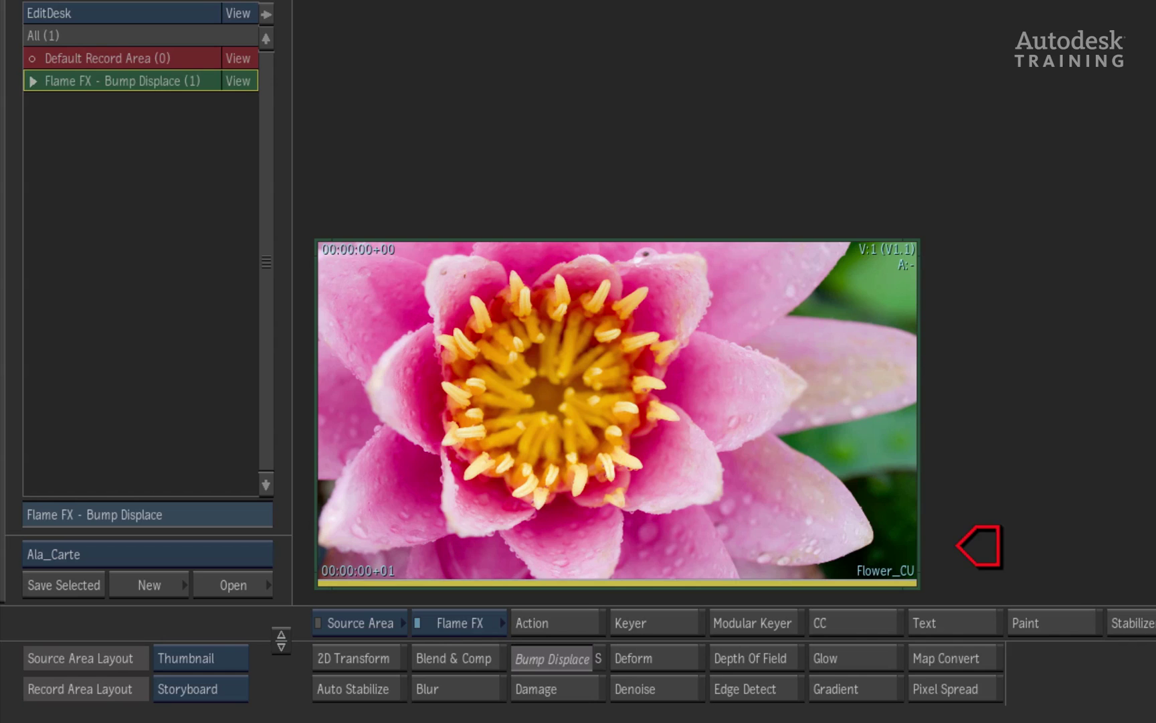
left_click(611, 431)
left_click_drag(611, 432, 606, 468)
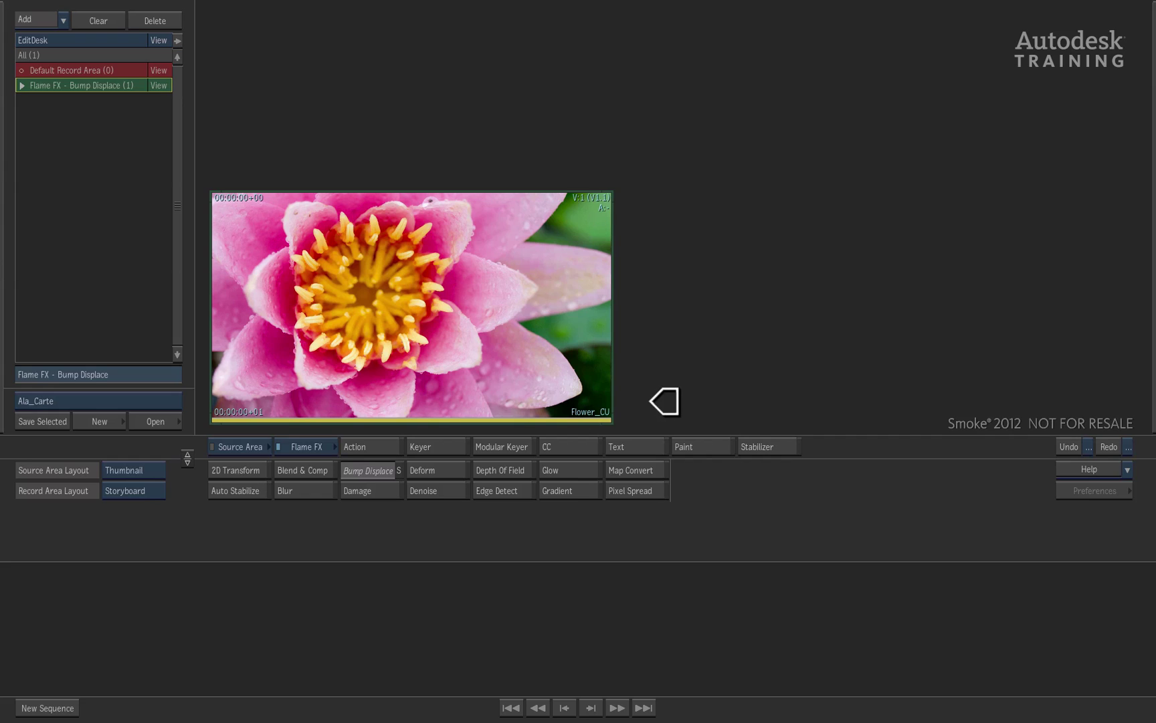
left_click(647, 394)
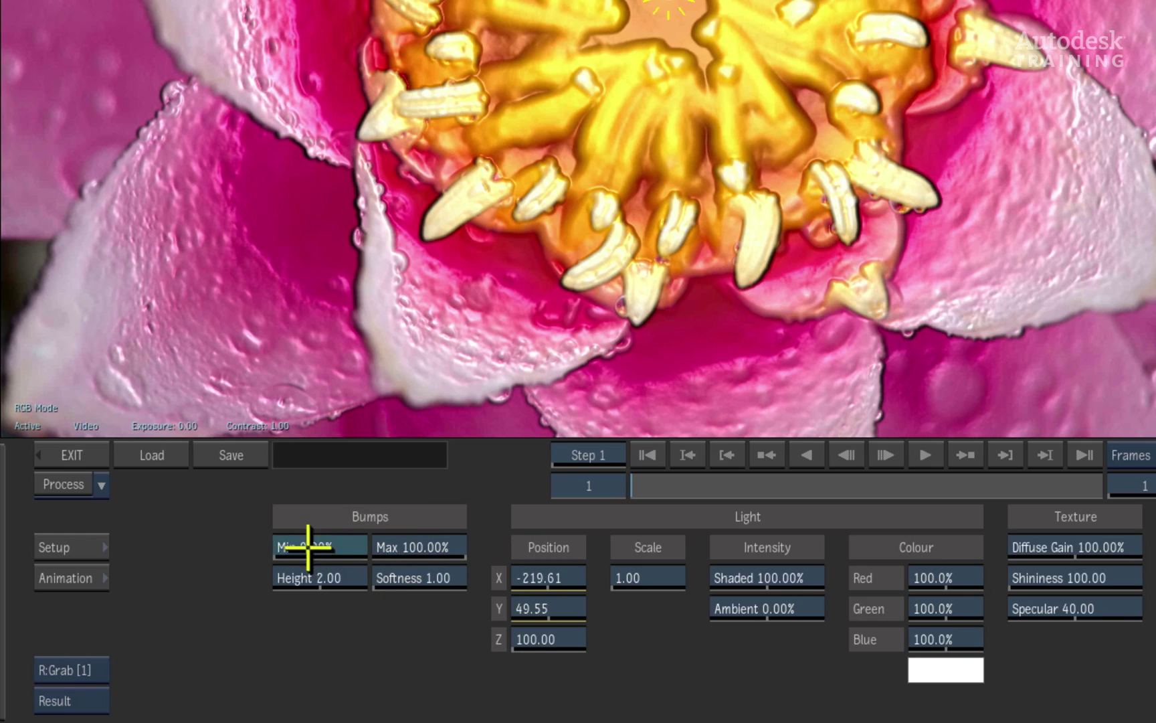
Set the bumps to Min 26.90%, Max 79.20%, Height 5.70 and Softness 2.20.
mouse_move(308, 547)
left_mouse_down()
mouse_move(459, 503)
mouse_move(491, 516)
mouse_move(569, 511)
mouse_move(566, 498)
mouse_move(472, 506)
mouse_move(442, 524)
mouse_move(428, 552)
mouse_move(242, 542)
mouse_move(326, 555)
left_mouse_up()
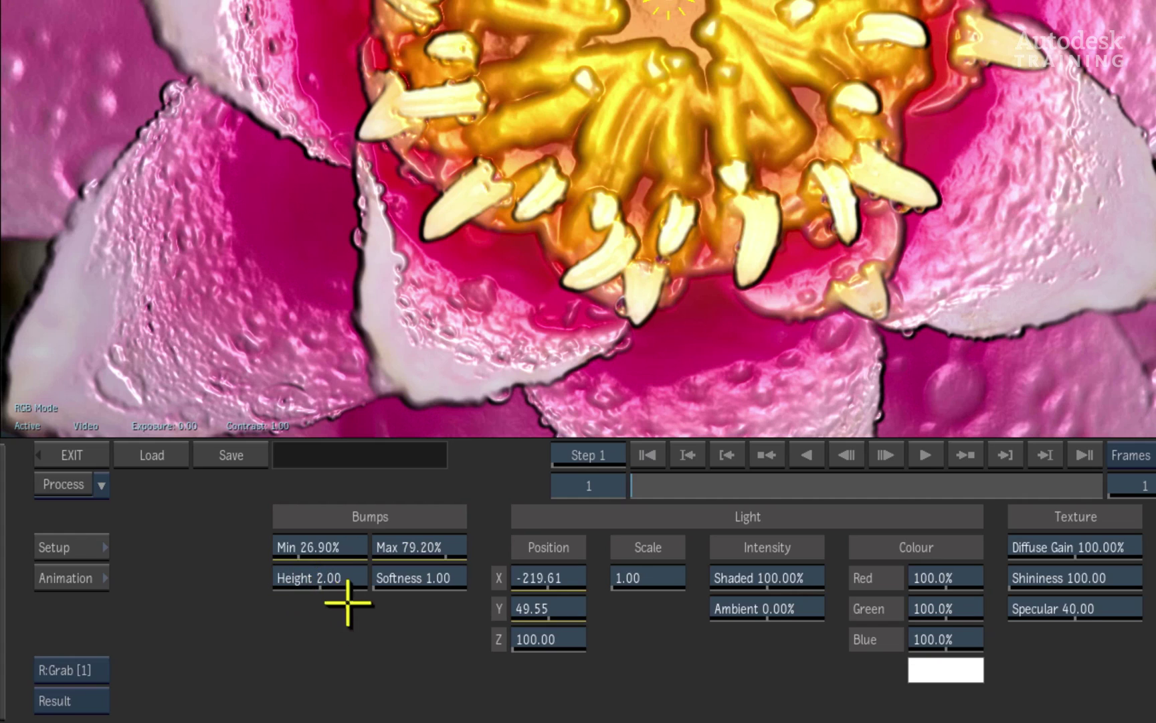
left_click_drag(330, 579, 367, 556)
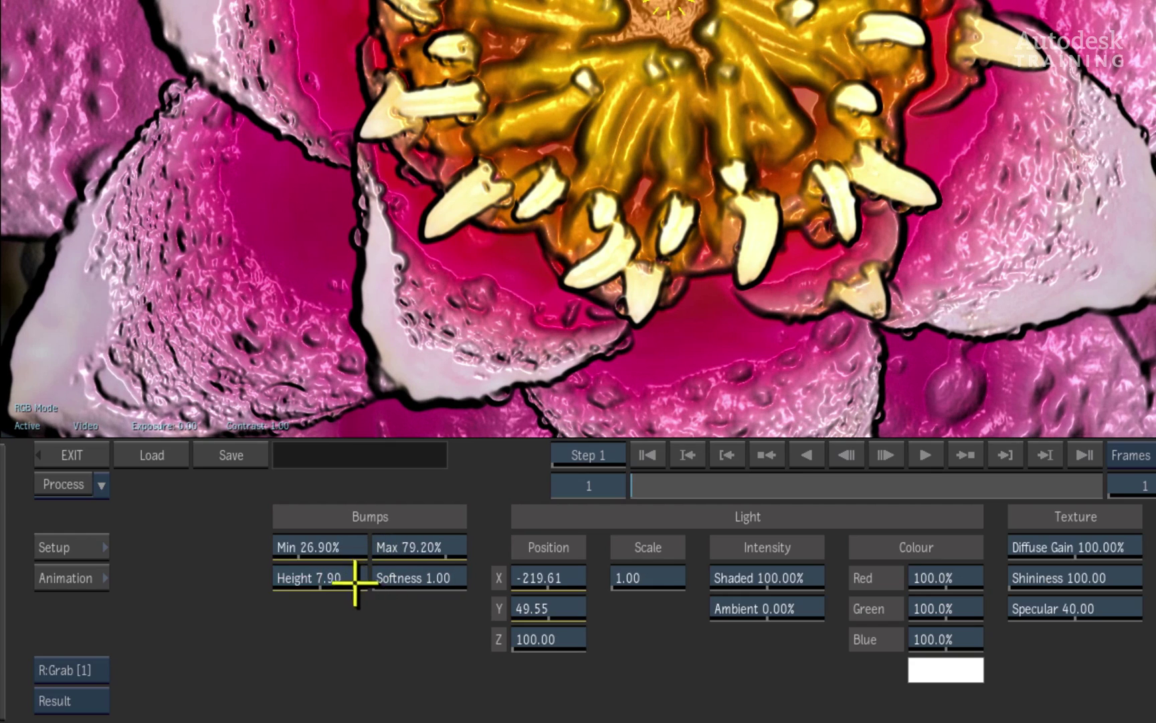
left_click_drag(315, 568, 354, 617)
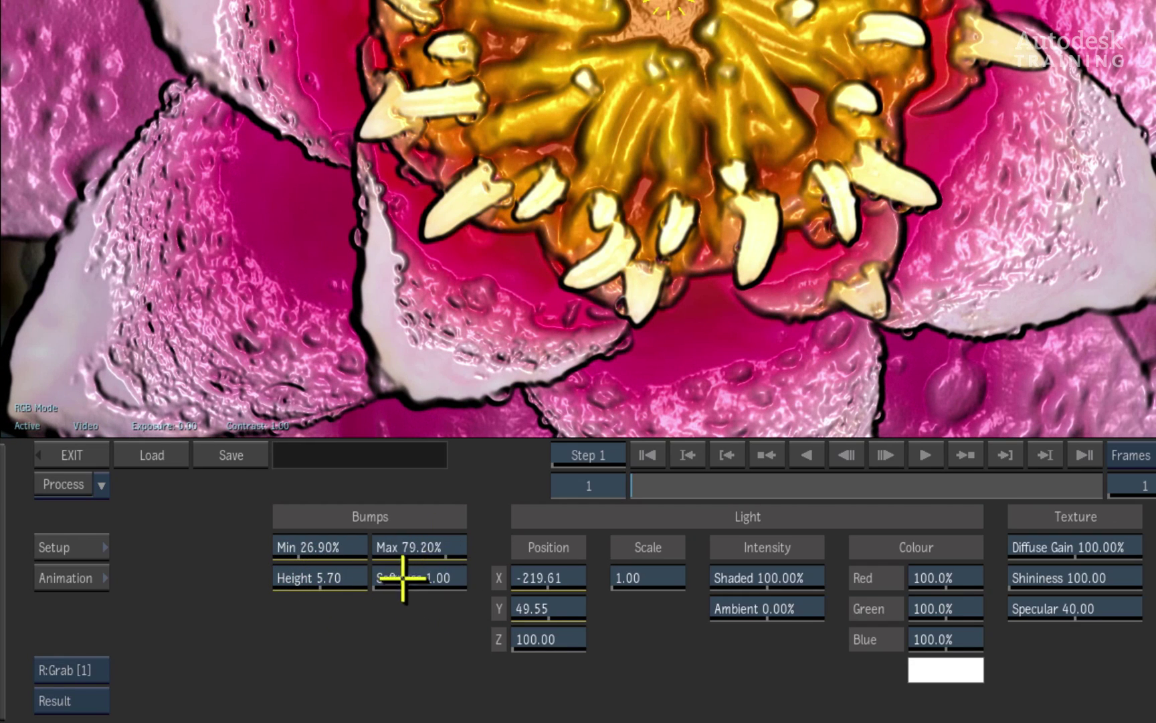
mouse_move(405, 573)
left_mouse_down()
mouse_move(426, 554)
mouse_move(405, 578)
mouse_move(455, 558)
mouse_move(367, 573)
mouse_move(421, 590)
mouse_move(444, 573)
mouse_move(413, 573)
left_mouse_up()
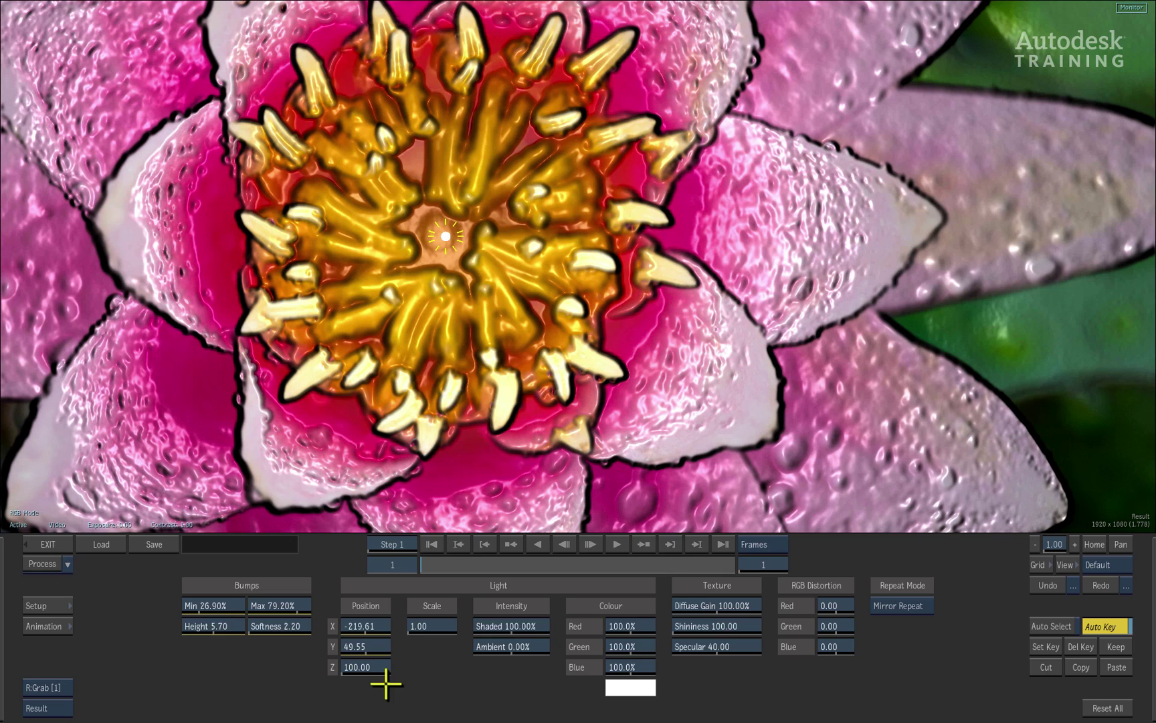
Move the light to X -235.62, Y 44.54 and test different depth and scale values.
mouse_move(443, 237)
left_mouse_down()
mouse_move(413, 245)
mouse_move(310, 118)
mouse_move(645, 266)
mouse_move(382, 259)
mouse_move(436, 239)
left_mouse_up()
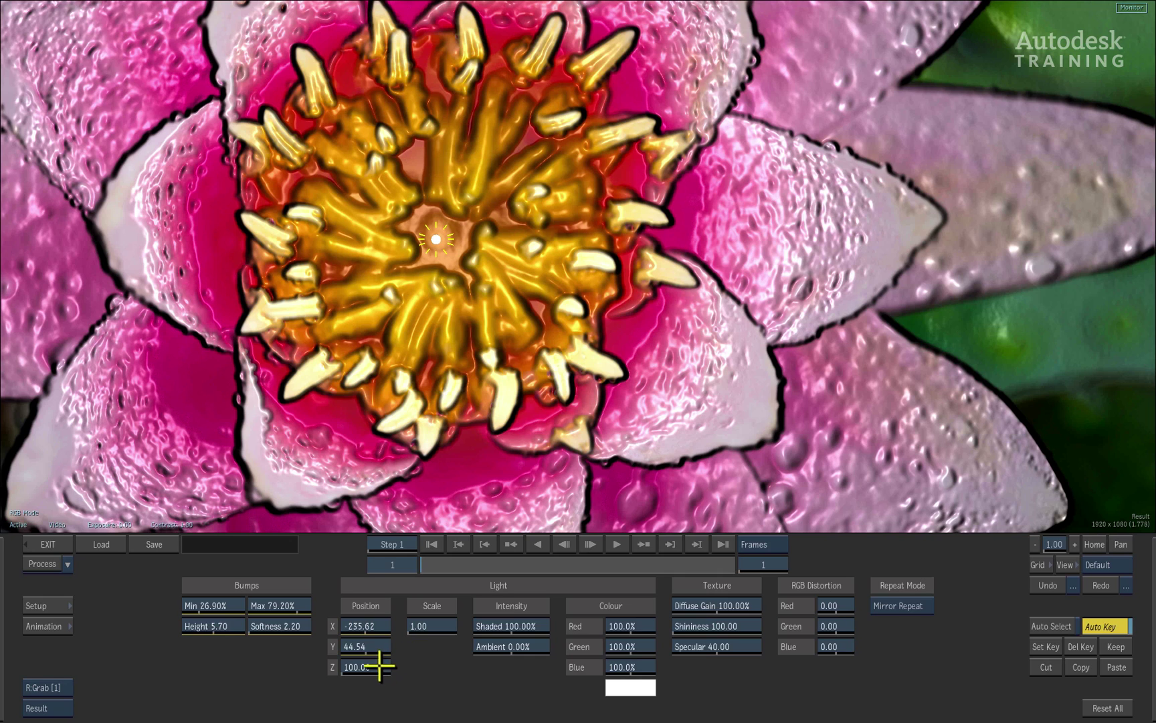
left_click_drag(380, 666, 286, 663)
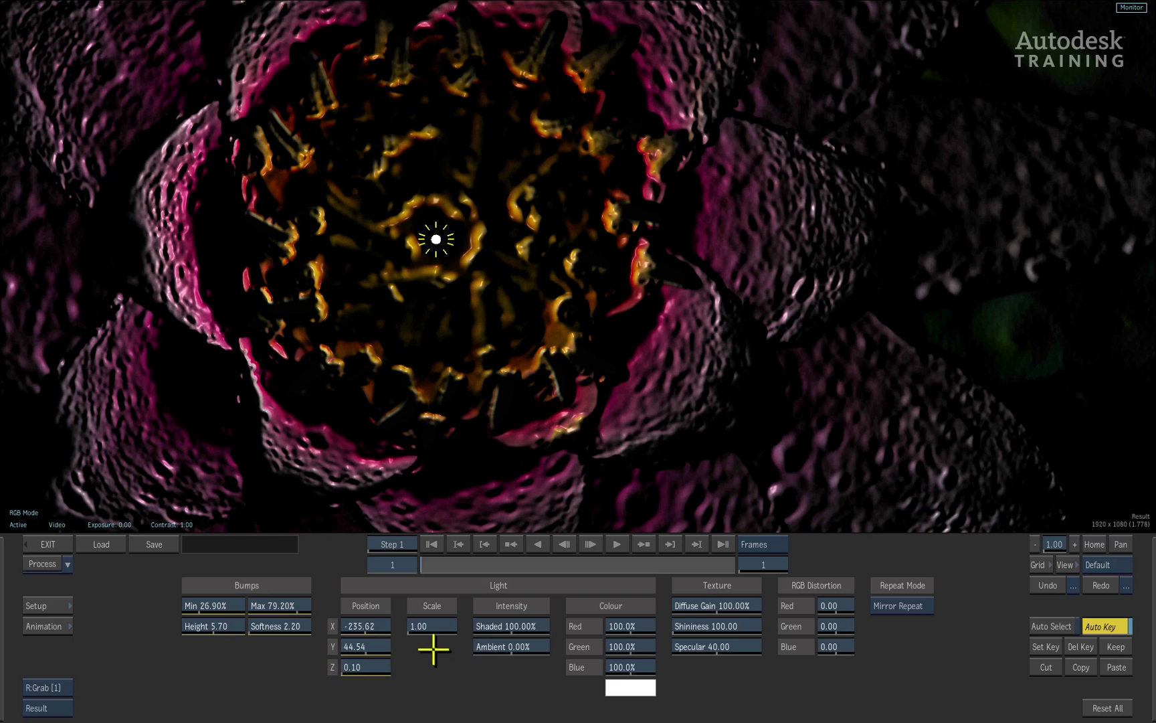
left_click_drag(444, 621, 400, 621)
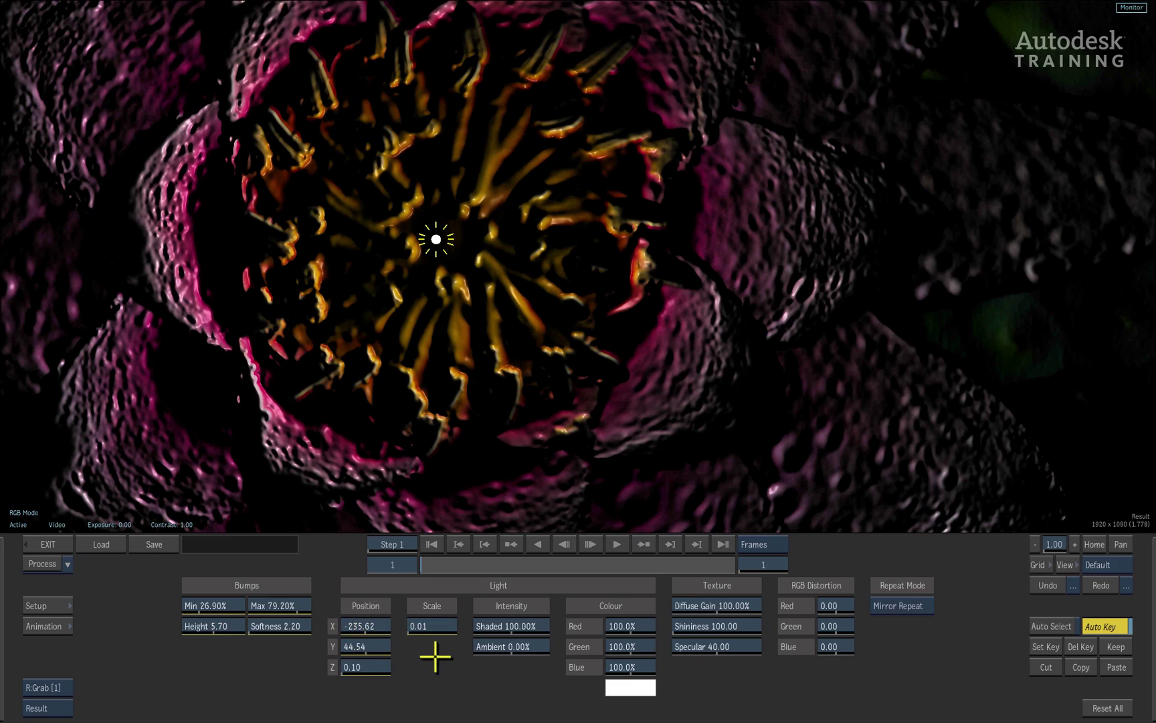
mouse_move(376, 663)
left_mouse_down()
mouse_move(625, 675)
mouse_move(666, 666)
left_mouse_up()
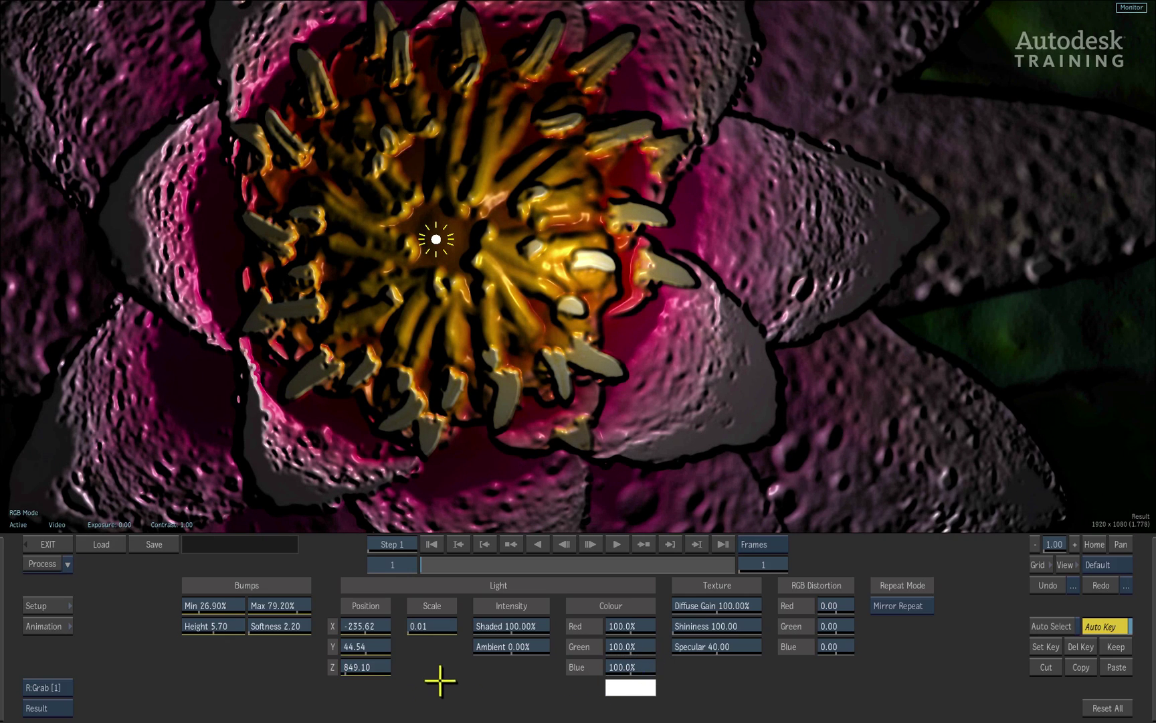
Set the light Scale to 1.00 and settle its Z depth around 190.
left_click(418, 625)
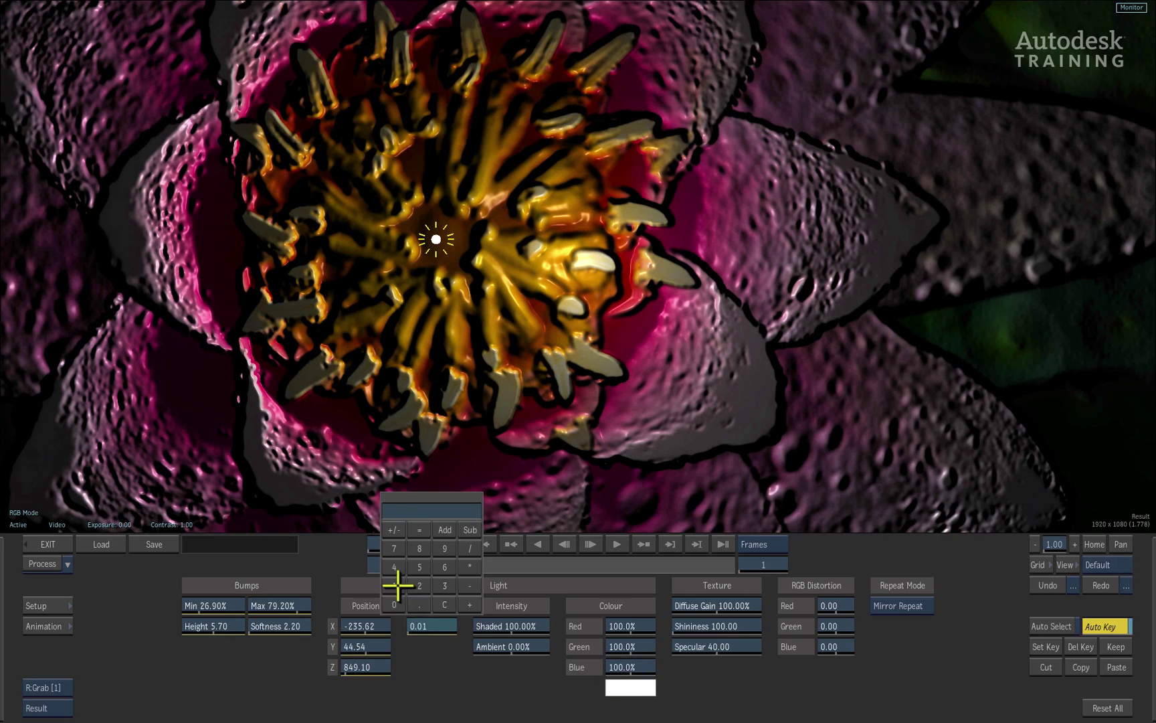
type("1")
key("Return")
left_click_drag(370, 666, 5, 619)
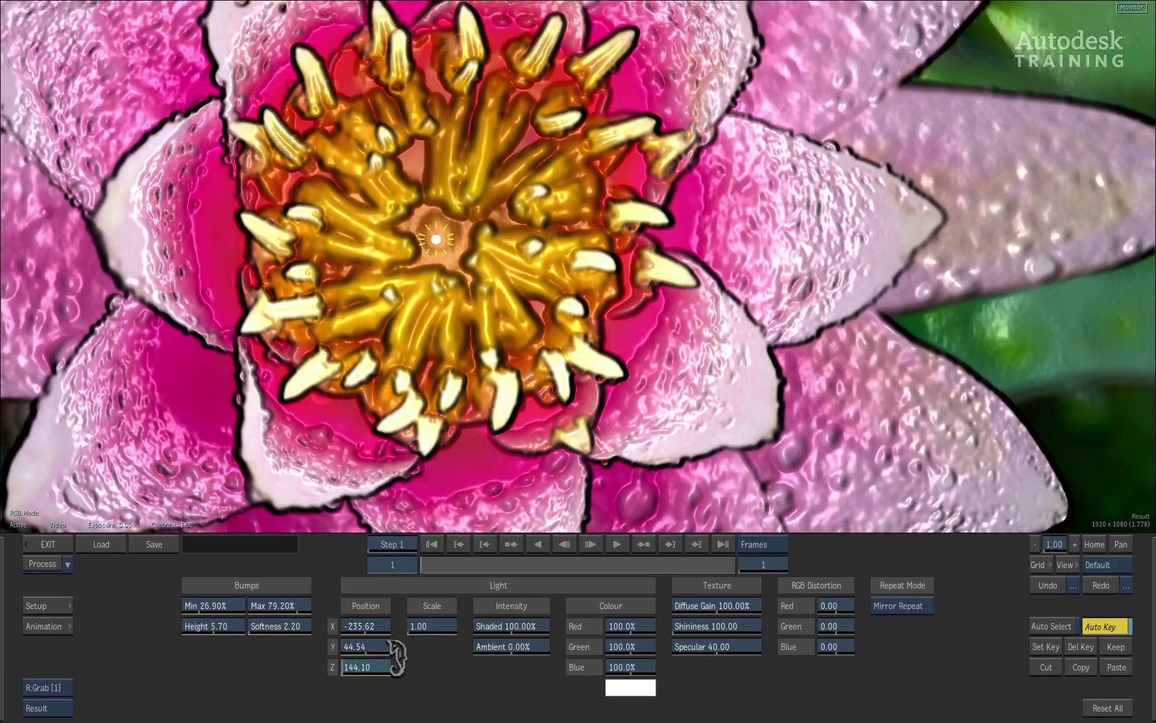
left_click_drag(395, 653, 418, 673)
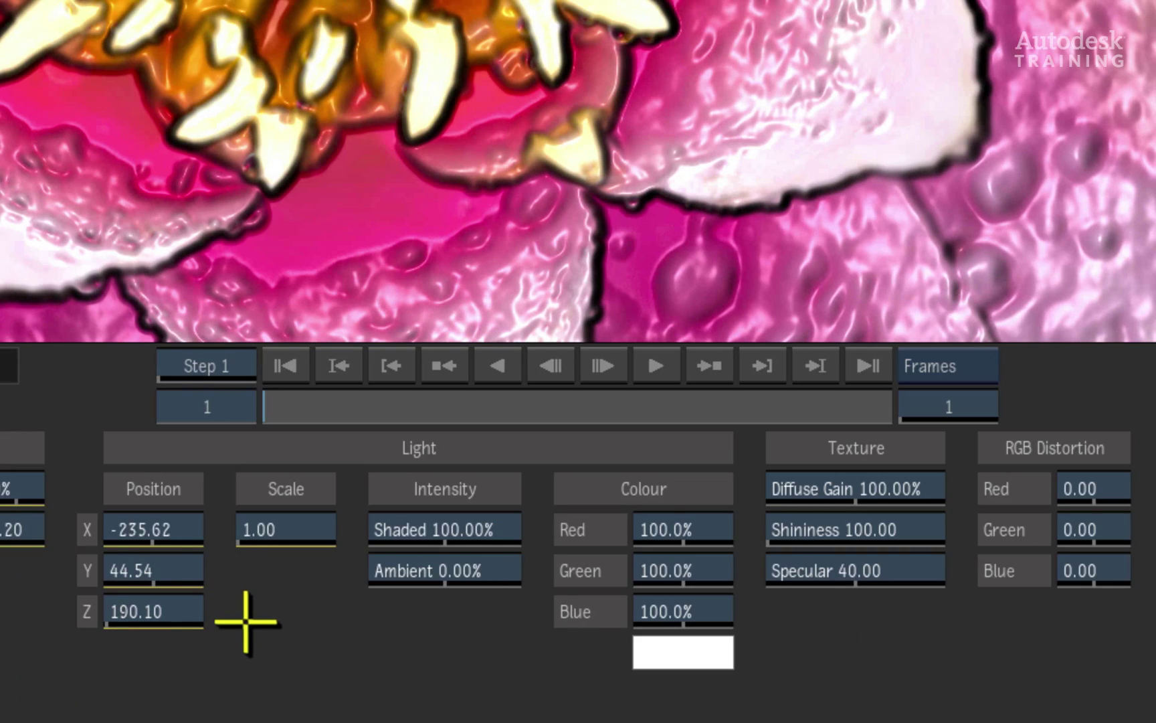
Reset the light depth, then set Shaded 130%, Ambient -109%, Z 267 and the light to X -228.62.
left_click(155, 611, "ctrl+alt")
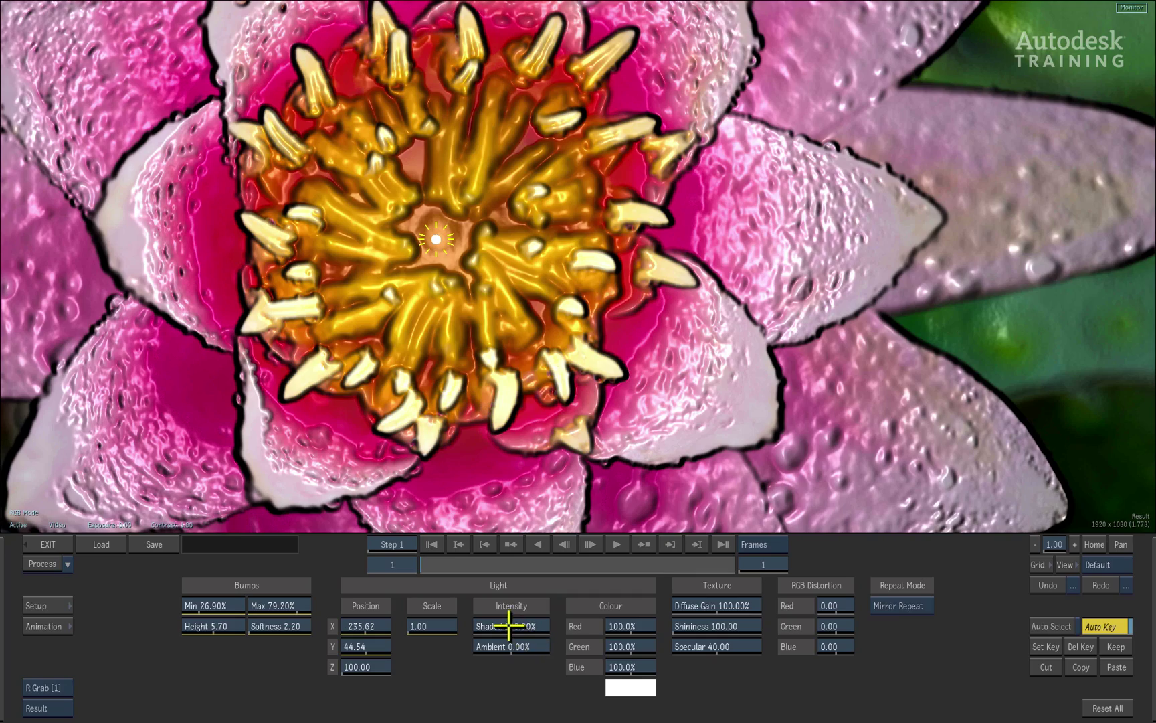
mouse_move(509, 625)
left_mouse_down()
mouse_move(534, 624)
mouse_move(507, 625)
mouse_move(523, 624)
mouse_move(530, 645)
mouse_move(519, 646)
mouse_move(530, 648)
left_mouse_up()
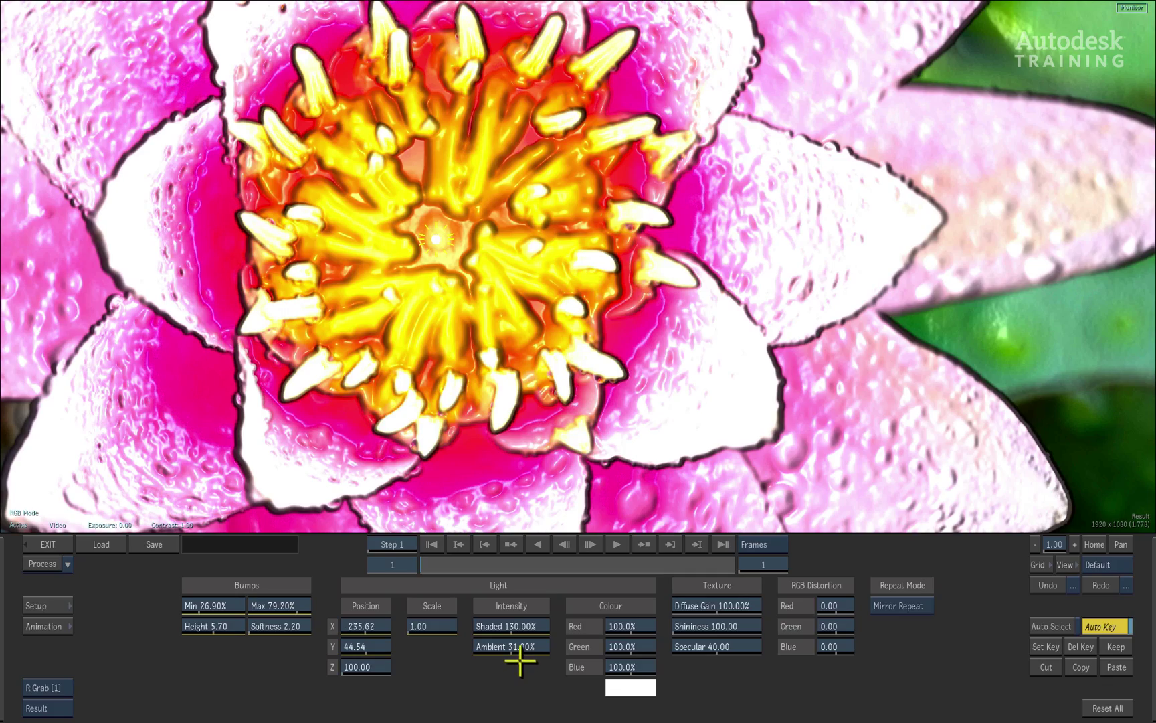
left_click_drag(517, 645, 459, 632)
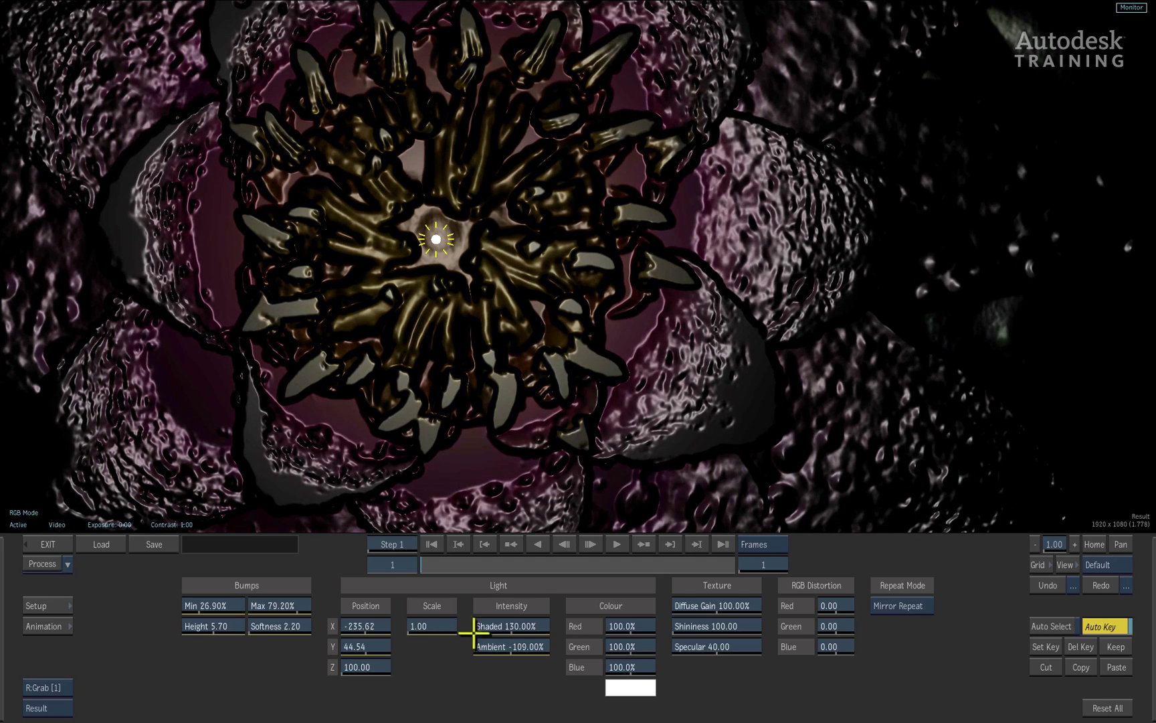
left_click_drag(391, 666, 511, 645)
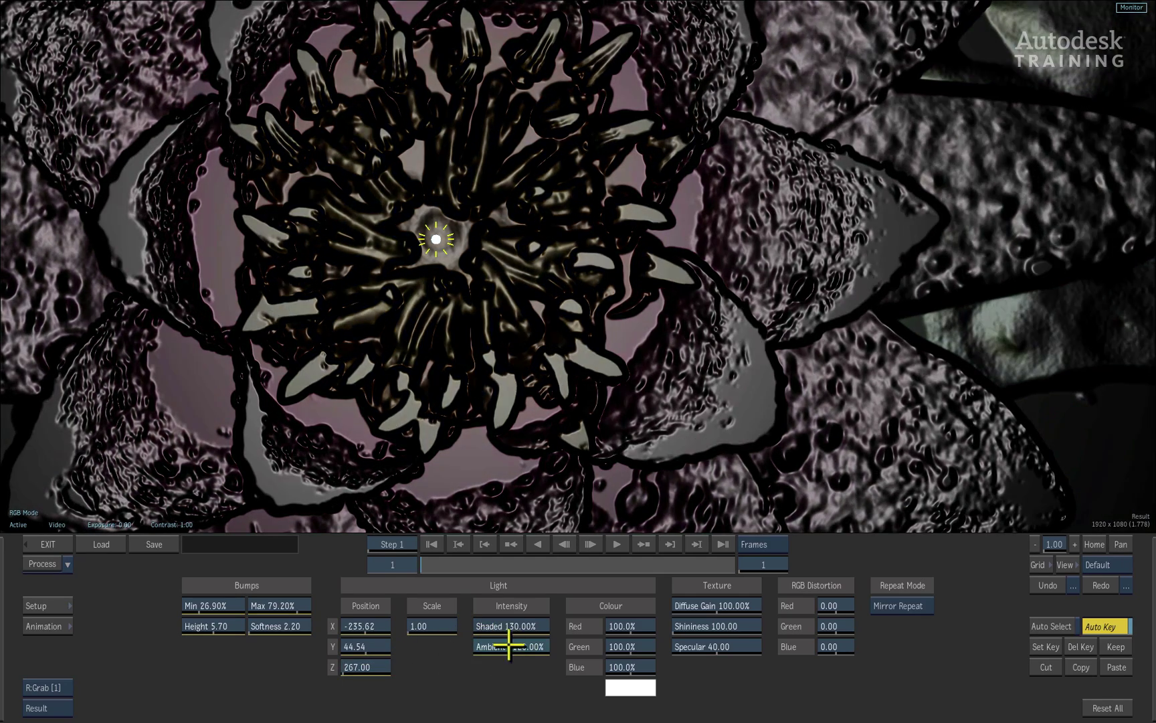
mouse_move(436, 238)
left_mouse_down()
mouse_move(480, 263)
mouse_move(635, 276)
mouse_move(653, 136)
mouse_move(180, 175)
mouse_move(371, 385)
mouse_move(841, 305)
mouse_move(560, 160)
mouse_move(258, 268)
mouse_move(591, 408)
mouse_move(632, 130)
mouse_move(261, 274)
mouse_move(473, 235)
mouse_move(440, 239)
left_mouse_up()
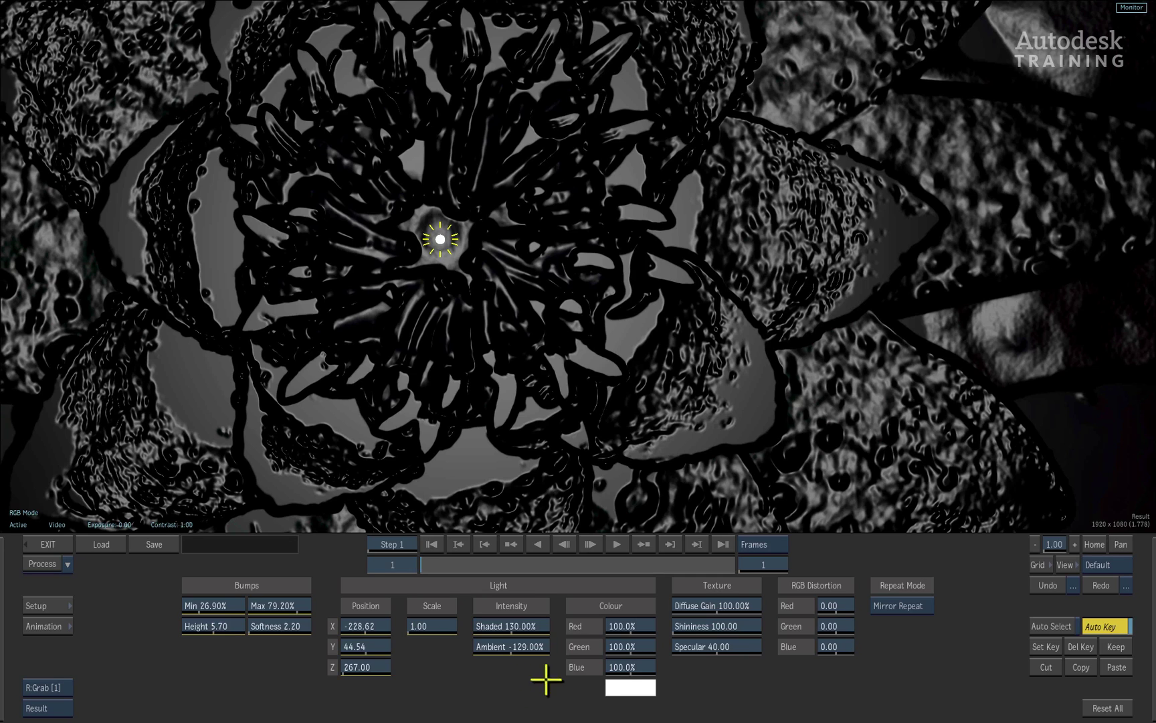
Undo the last four lighting changes to return to the bright pink look.
left_click(1048, 584)
left_click(1048, 585)
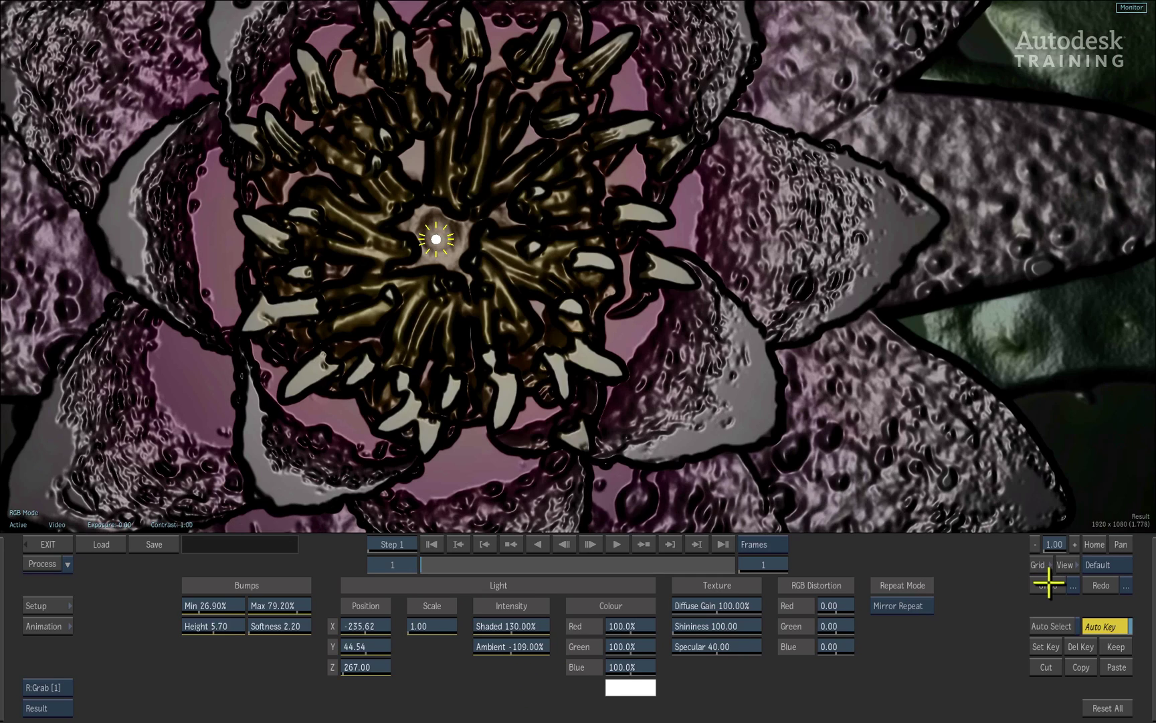
left_click(1048, 584)
left_click(1048, 584)
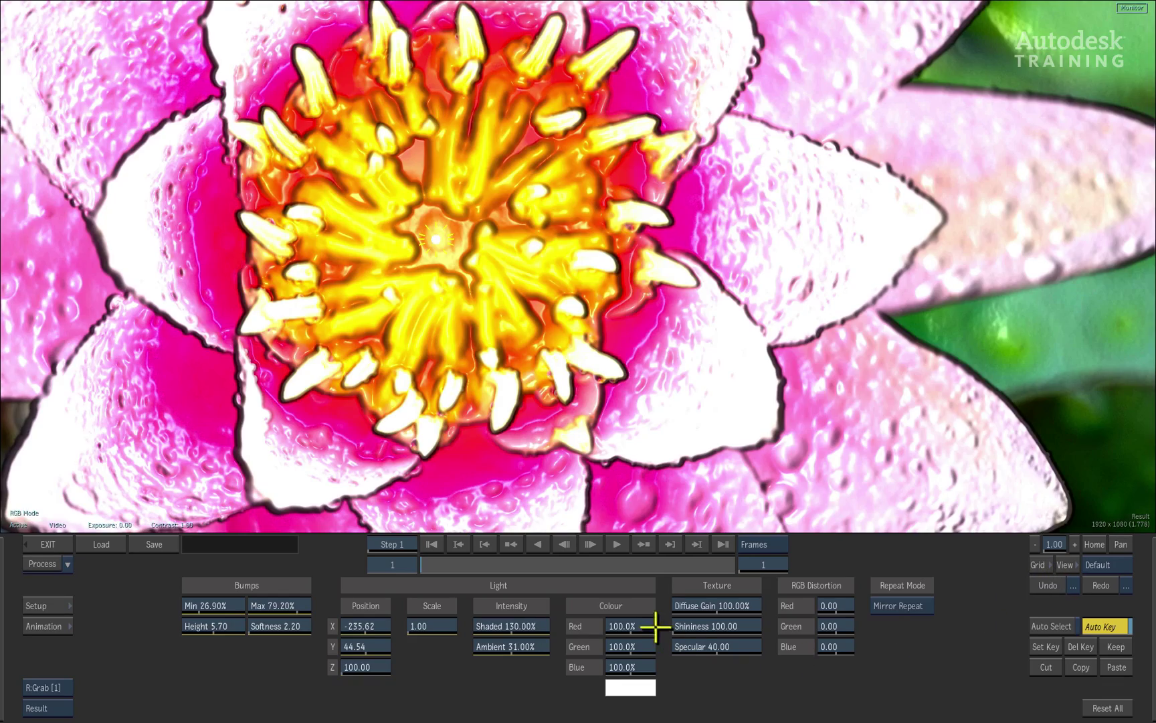
Tint the light cyan (Red -76%, Green 76%, Blue 138%), with Diffuse Gain 119%, Shininess 199, Specular 91.
left_click_drag(630, 626, 577, 621)
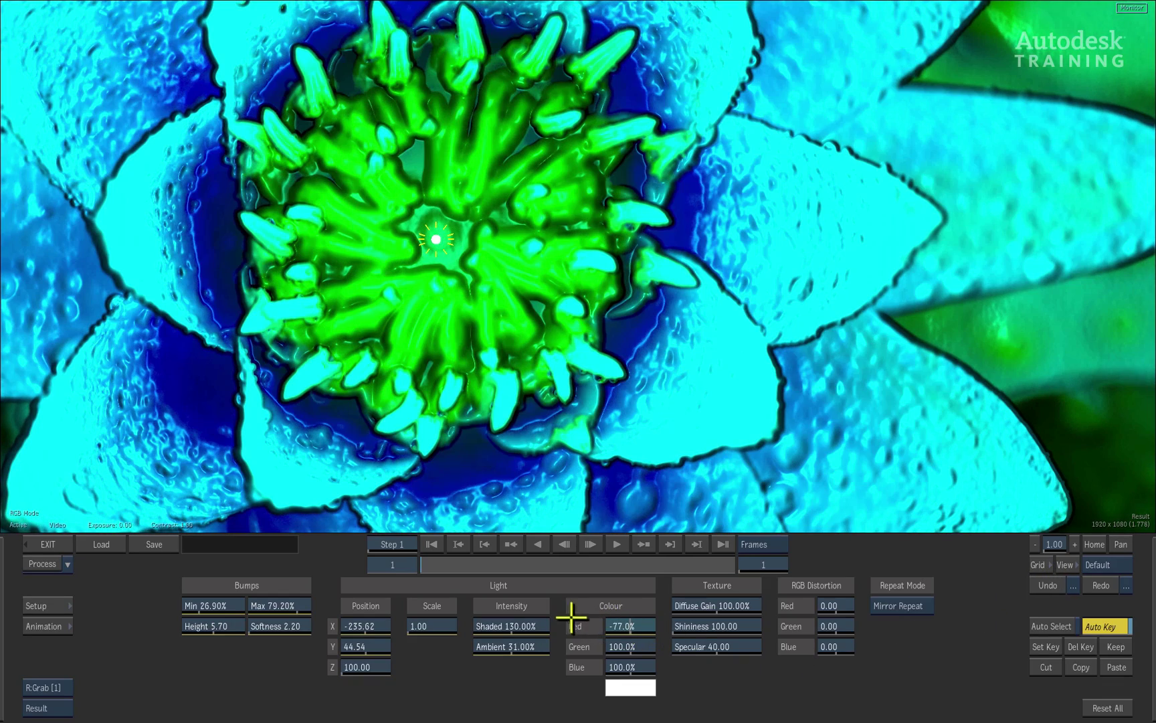
mouse_move(619, 668)
left_mouse_down()
mouse_move(655, 659)
mouse_move(622, 644)
left_mouse_up()
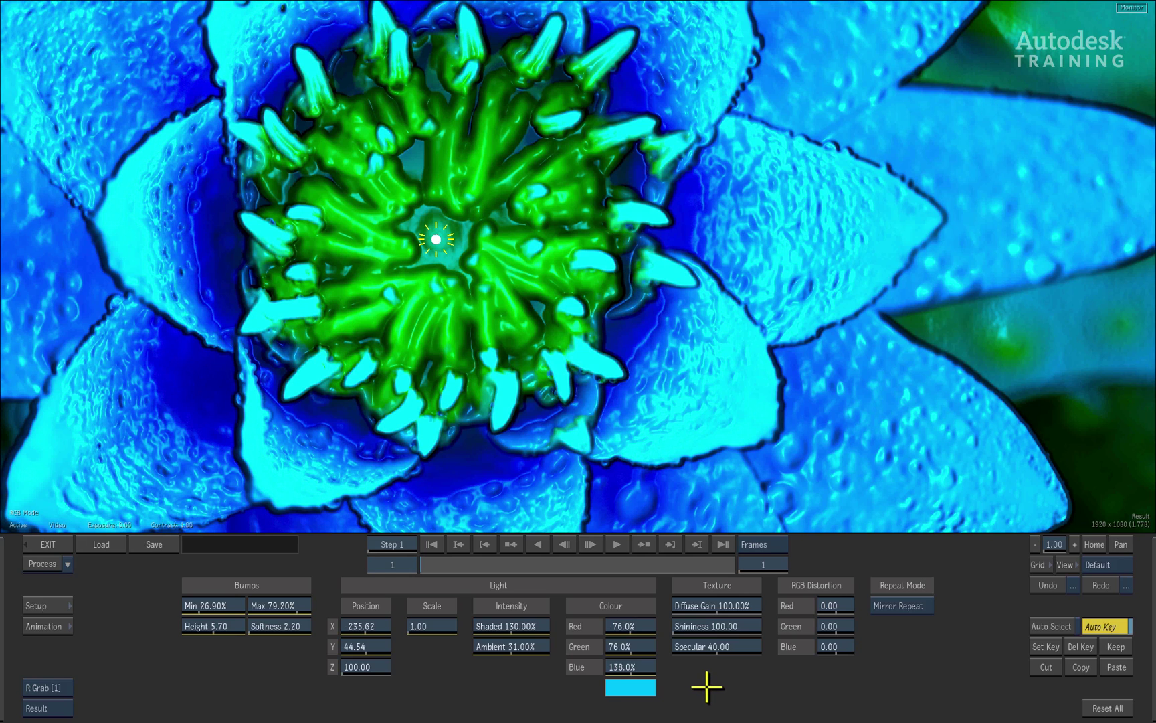
mouse_move(728, 606)
left_mouse_down()
mouse_move(702, 599)
mouse_move(736, 598)
mouse_move(707, 625)
mouse_move(752, 626)
mouse_move(734, 634)
mouse_move(751, 645)
mouse_move(736, 645)
mouse_move(730, 620)
left_mouse_up()
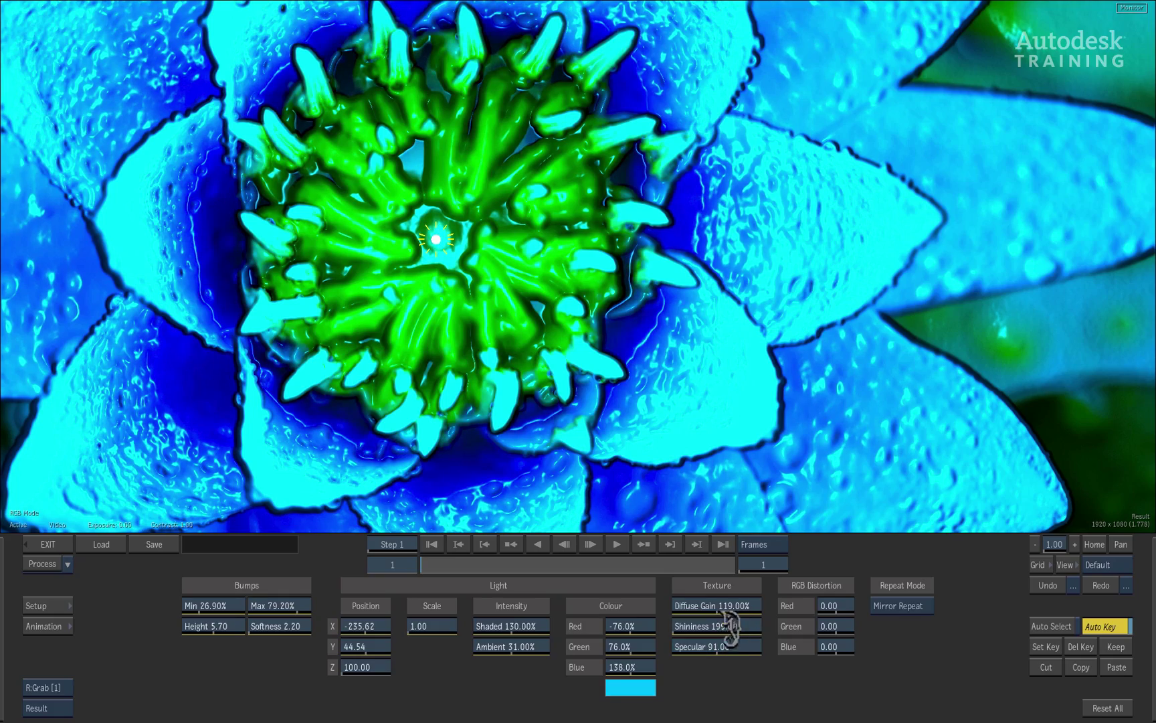
mouse_move(439, 240)
left_mouse_down()
mouse_move(344, 337)
mouse_move(421, 186)
mouse_move(460, 287)
mouse_move(441, 268)
mouse_move(204, 276)
mouse_move(300, 75)
mouse_move(759, 253)
mouse_move(367, 439)
mouse_move(390, 68)
mouse_move(509, 279)
mouse_move(319, 383)
mouse_move(449, 91)
mouse_move(906, 168)
mouse_move(552, 392)
mouse_move(444, 232)
left_mouse_up()
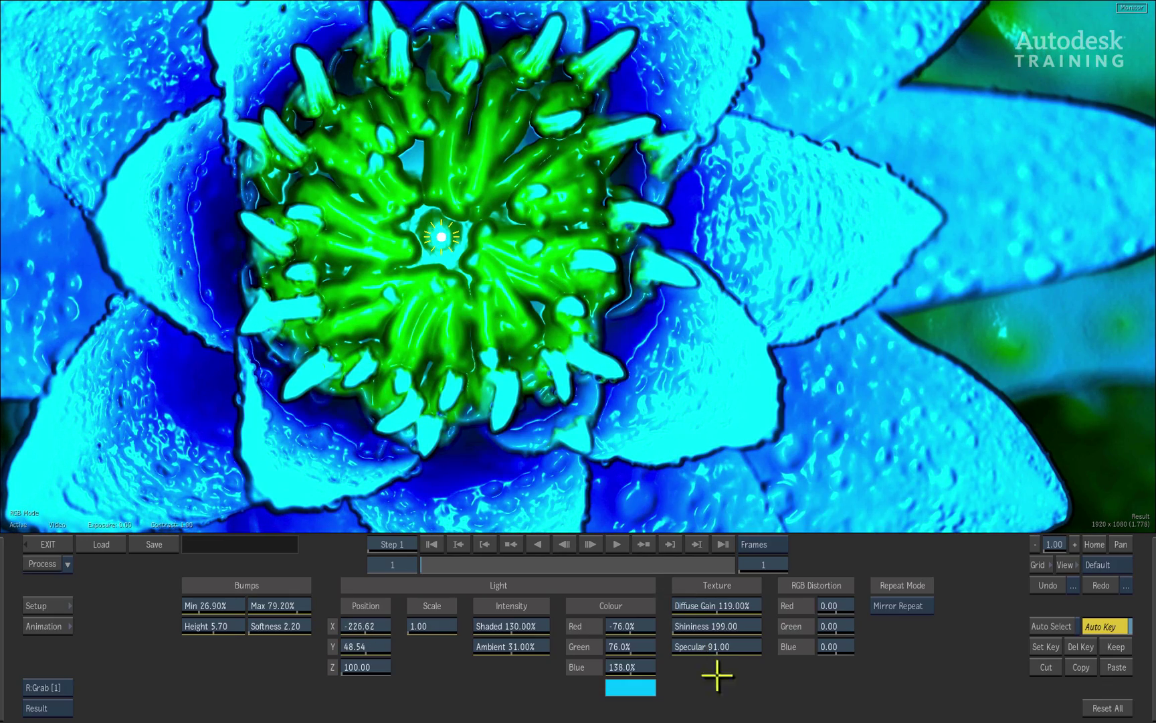
Reset all Bump Displace settings to defaults and set the bumps Height to 10.70.
left_click(1108, 706)
left_click(1110, 708)
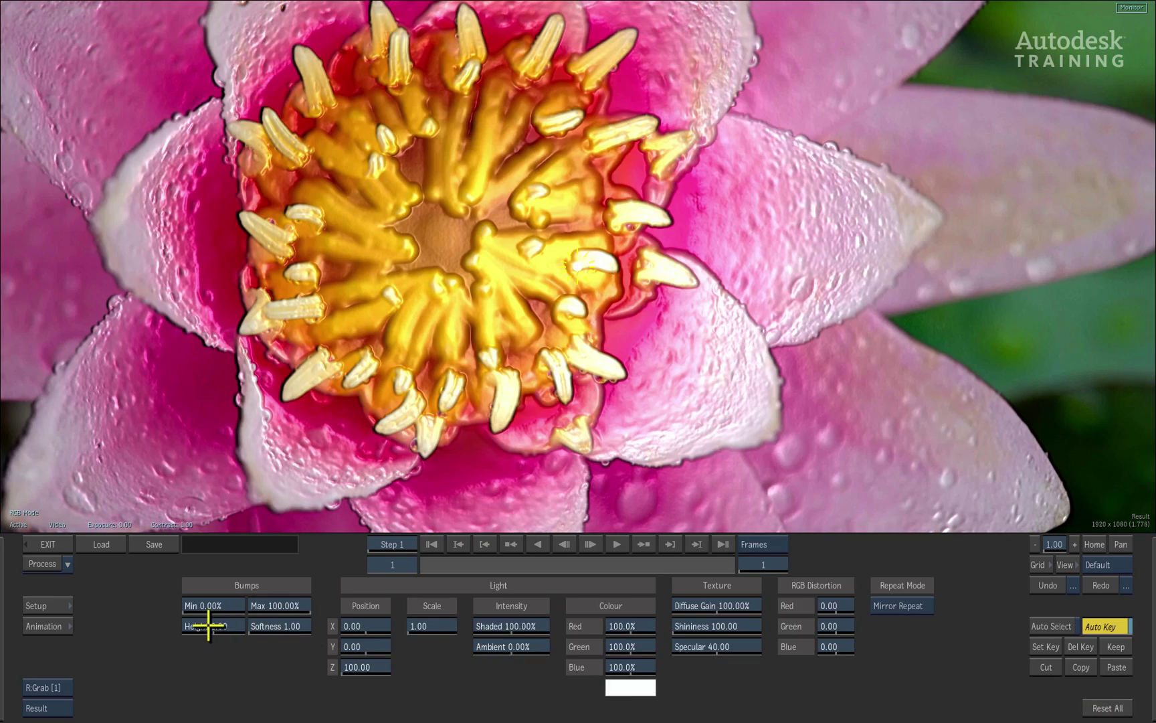
left_click_drag(210, 624, 250, 629)
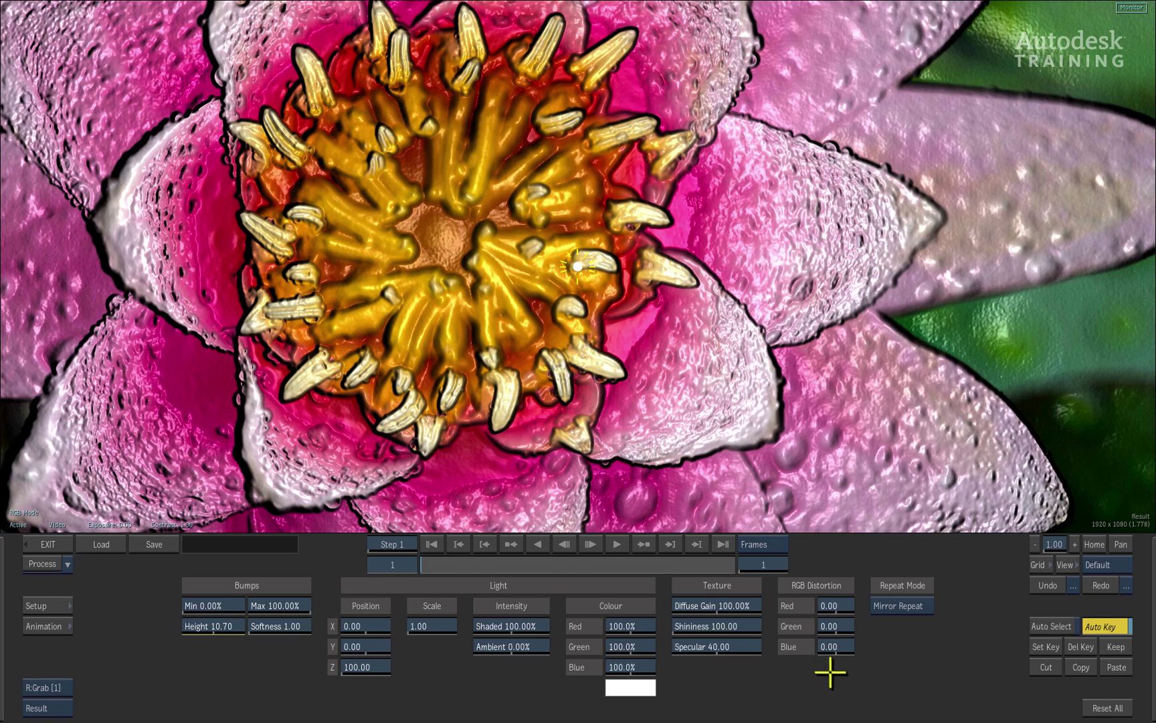
Set RGB Distortion to Red -528.00, Green 340.00 and Blue 831.10.
left_click_drag(825, 622, 920, 626)
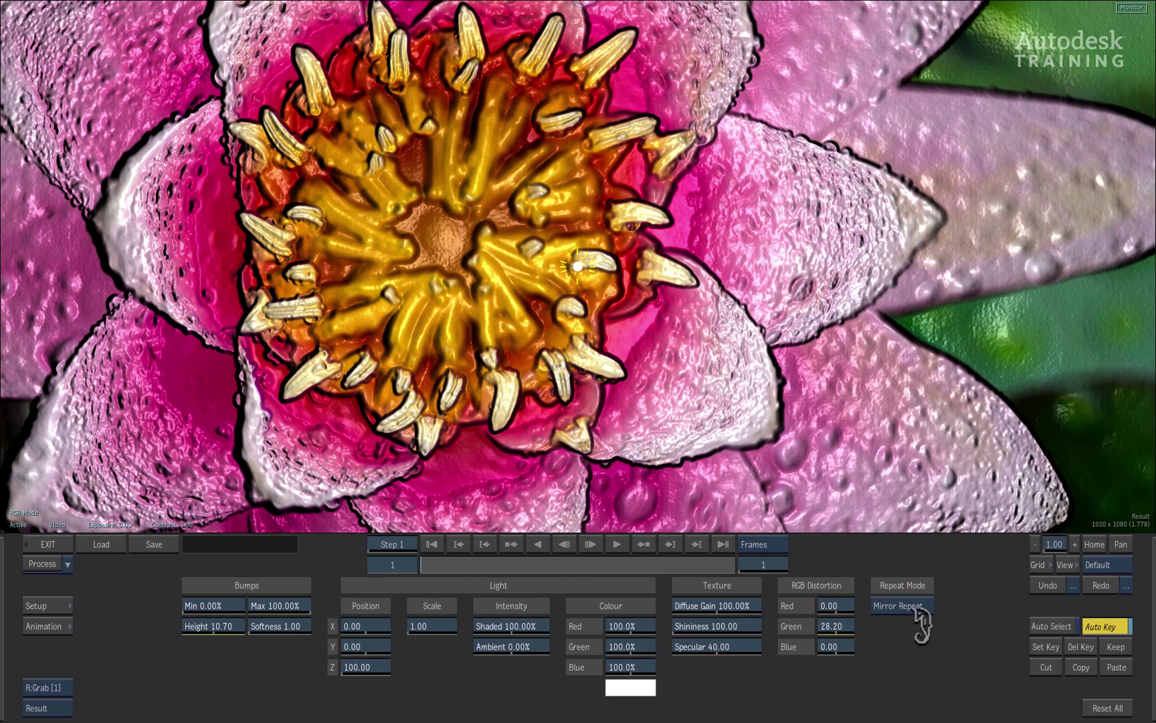
left_click_drag(841, 630, 1080, 639)
left_click_drag(823, 601, 629, 593)
left_click_drag(839, 641, 984, 643)
left_click_drag(837, 625, 880, 640)
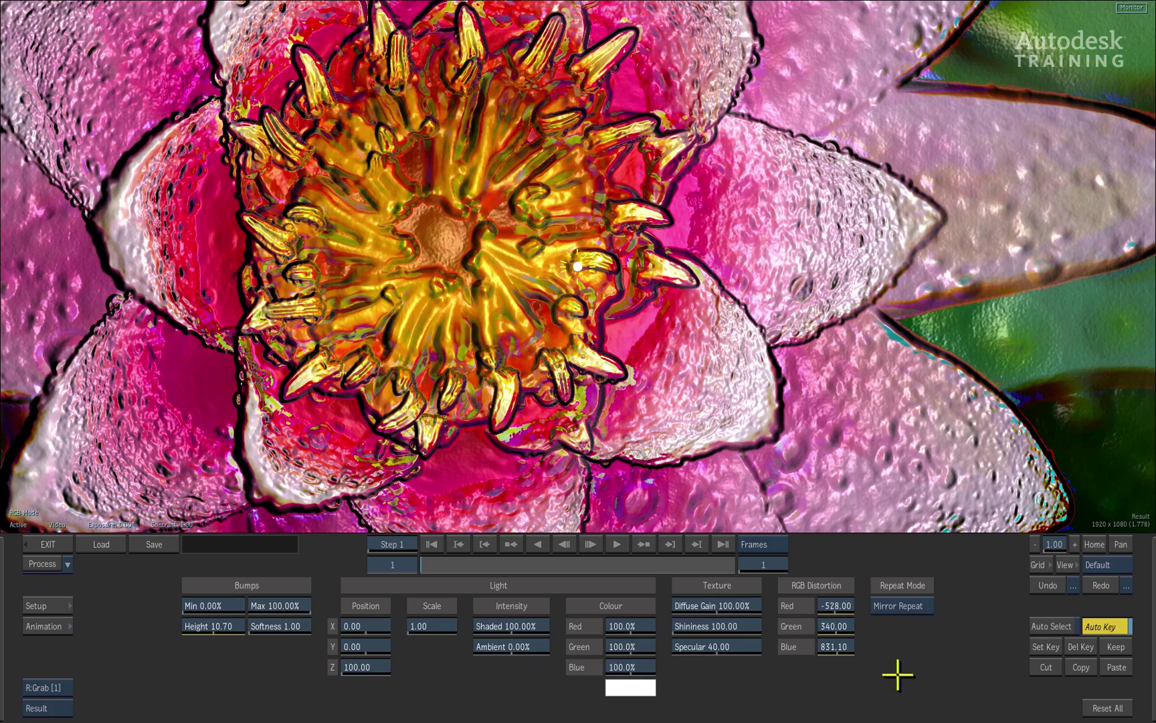